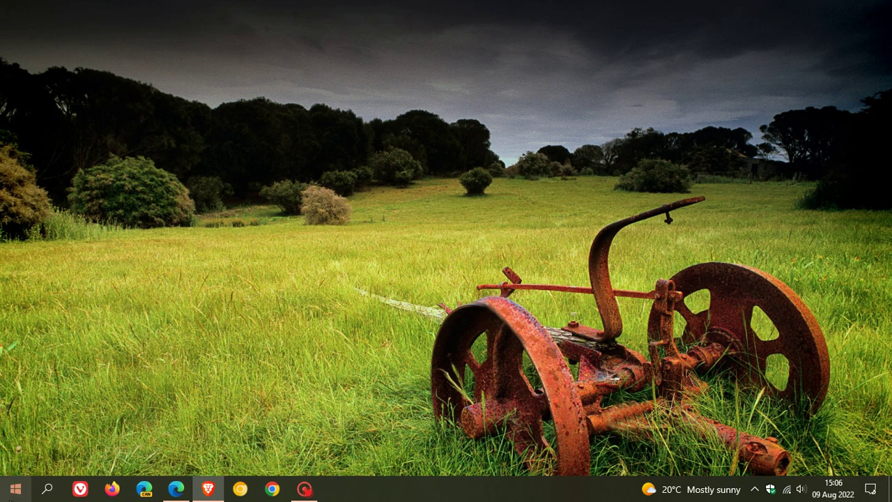
Go from the Start menu into Settings' Update & Security page to check Windows Update status.
{"action": "left_click", "coordinate": [9, 495]}
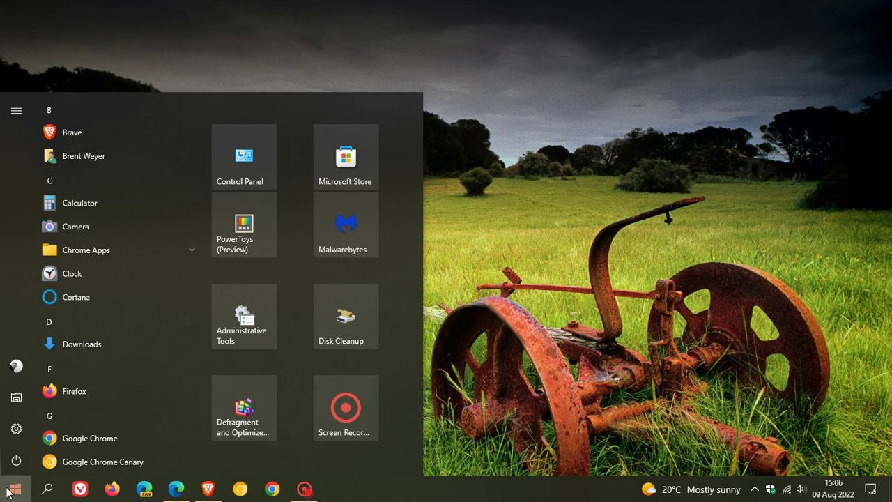
{"action": "left_click", "coordinate": [16, 432]}
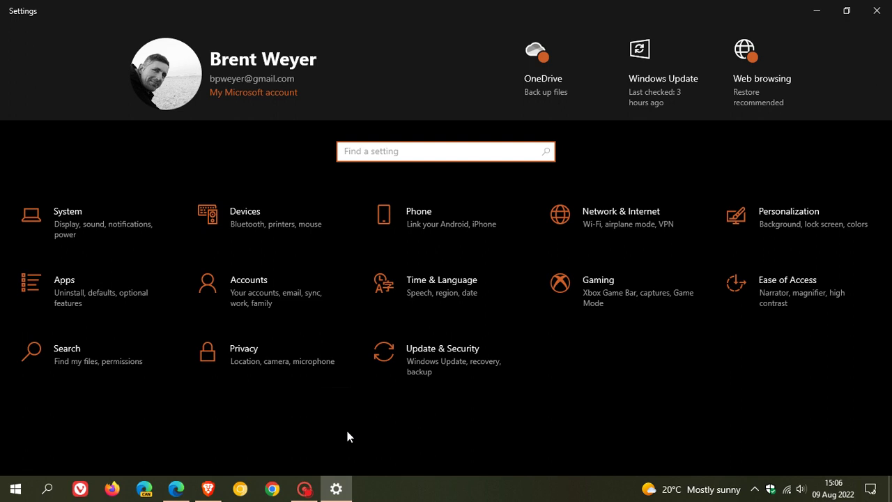
{"action": "left_click", "coordinate": [453, 371]}
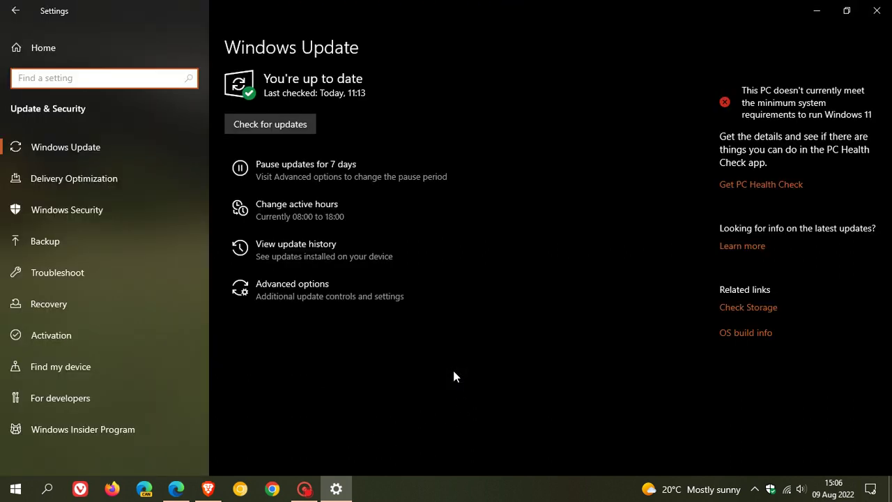
Open View update history and expand Other Updates (50) to list the installed updates with dates.
{"action": "left_click", "coordinate": [361, 257]}
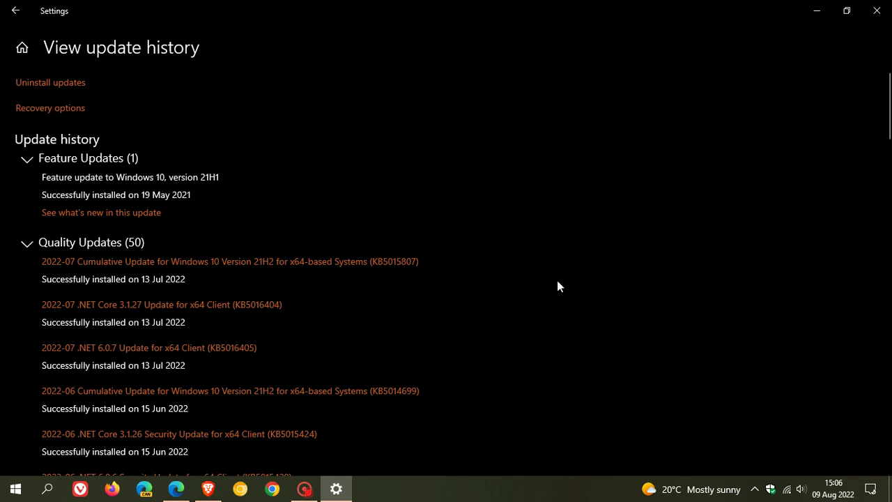
{"action": "scroll", "coordinate": [558, 282], "scroll_direction": "down", "scroll_amount": 10}
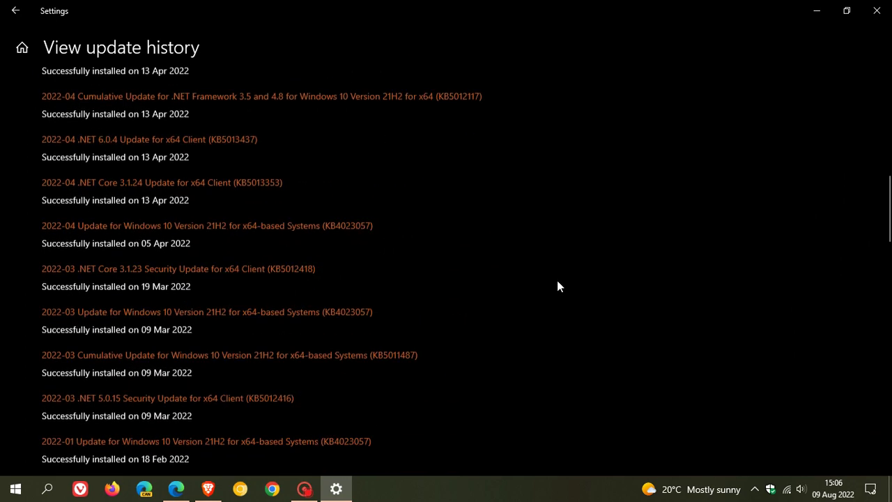
{"action": "scroll", "coordinate": [558, 286], "scroll_direction": "down", "scroll_amount": 15}
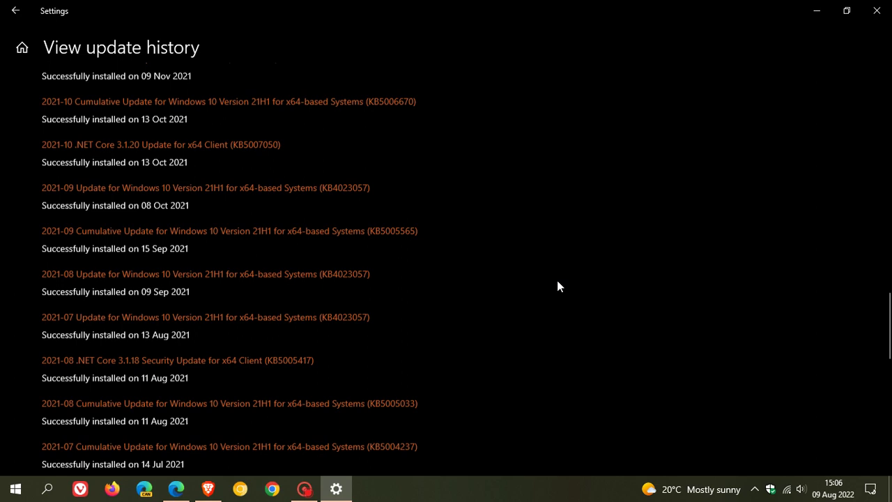
{"action": "scroll", "coordinate": [557, 281], "scroll_direction": "down", "scroll_amount": 5}
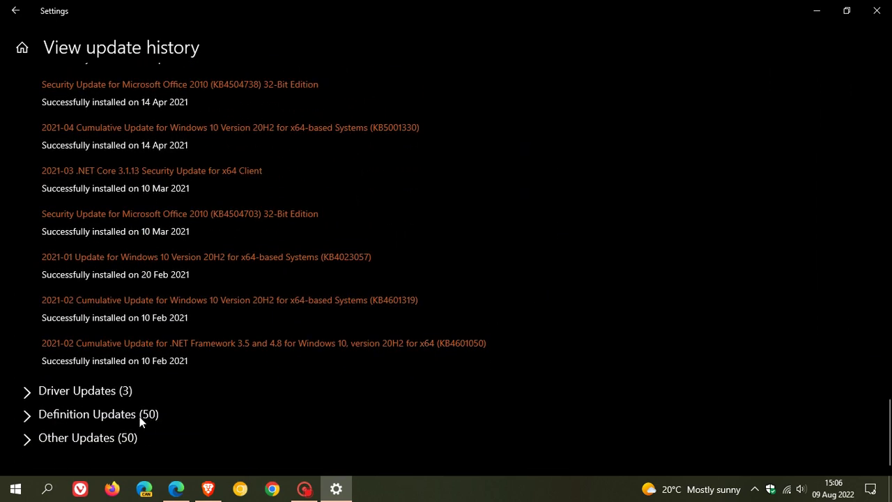
{"action": "left_click", "coordinate": [108, 441]}
{"action": "scroll", "coordinate": [691, 268], "scroll_direction": "down", "scroll_amount": 4}
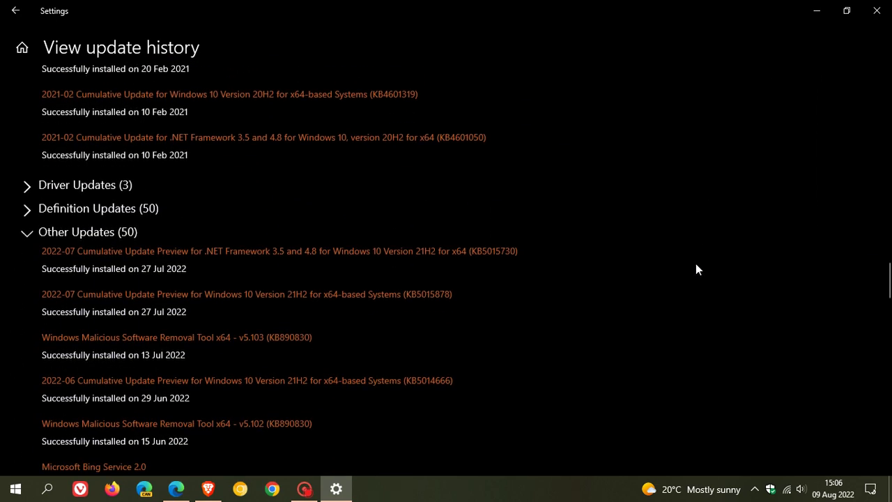
{"action": "scroll", "coordinate": [670, 282], "scroll_direction": "down", "scroll_amount": 2}
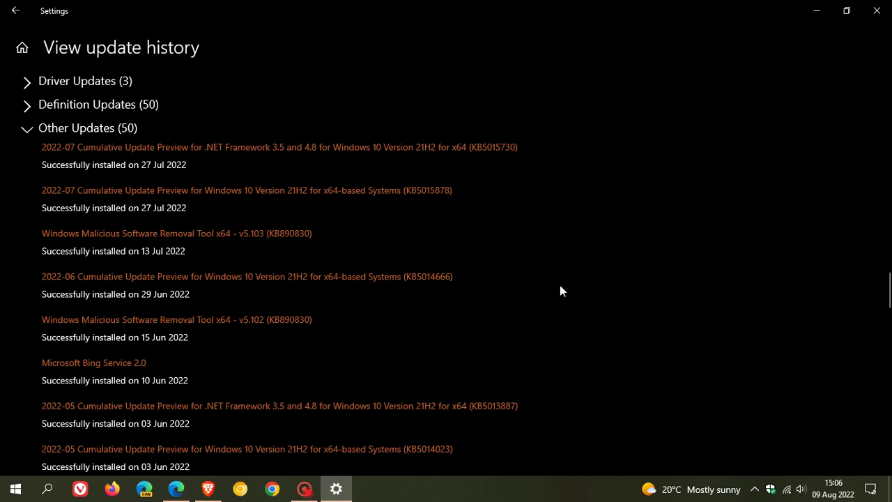
Switch to the Edge 21H2 known-issues article and highlight the KB5014666 XPS Viewer sentences.
{"action": "left_click", "coordinate": [180, 490]}
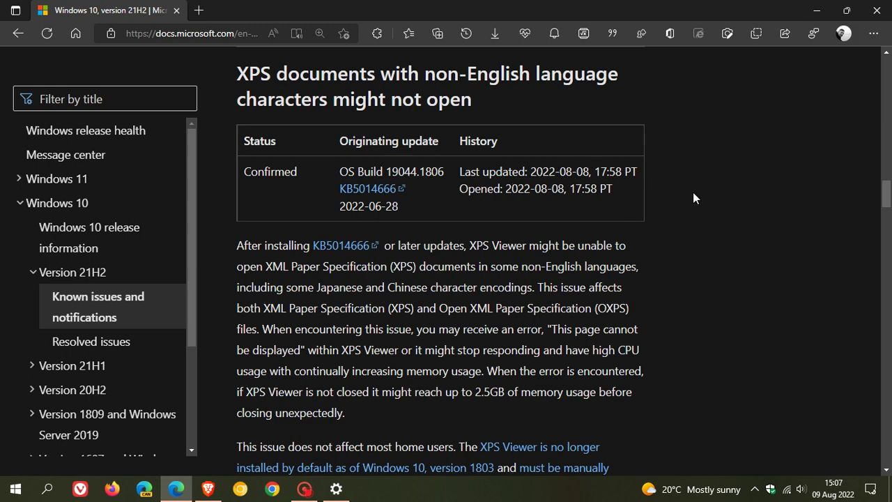
{"action": "scroll", "coordinate": [700, 199], "scroll_direction": "down", "scroll_amount": 1}
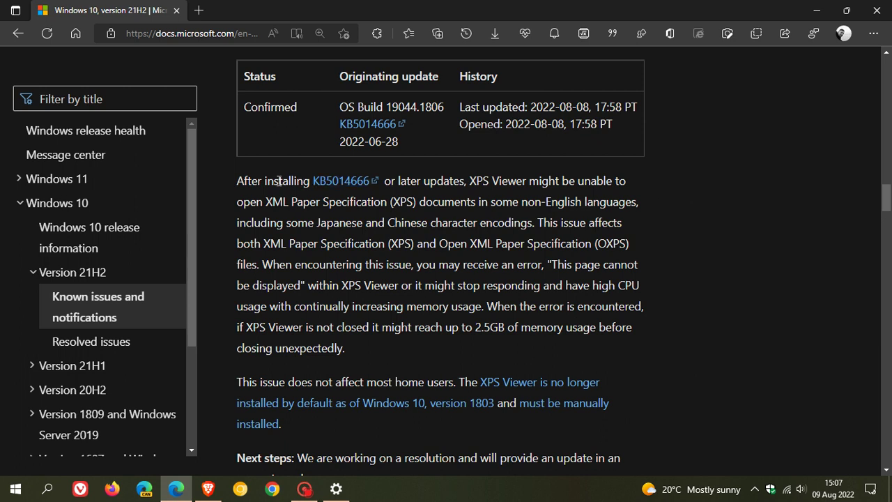
{"action": "left_click_drag", "start_coordinate": [237, 181], "coordinate": [646, 200]}
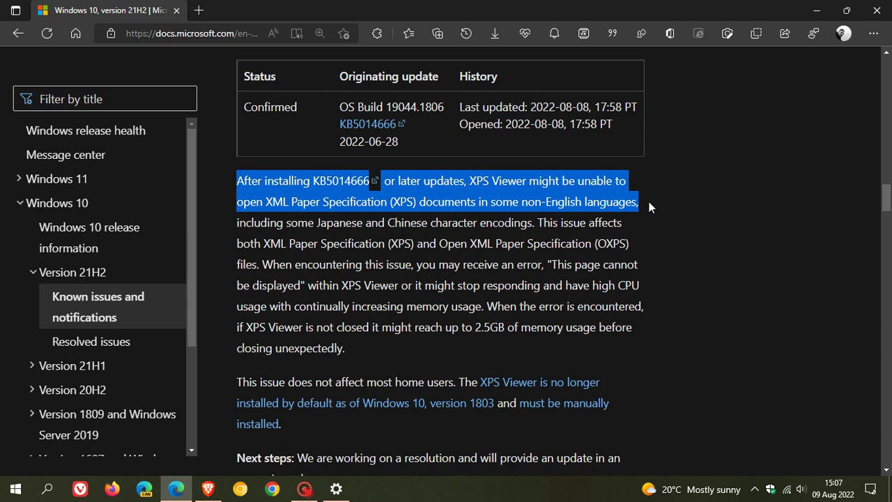
{"action": "left_click_drag", "start_coordinate": [648, 203], "coordinate": [537, 226]}
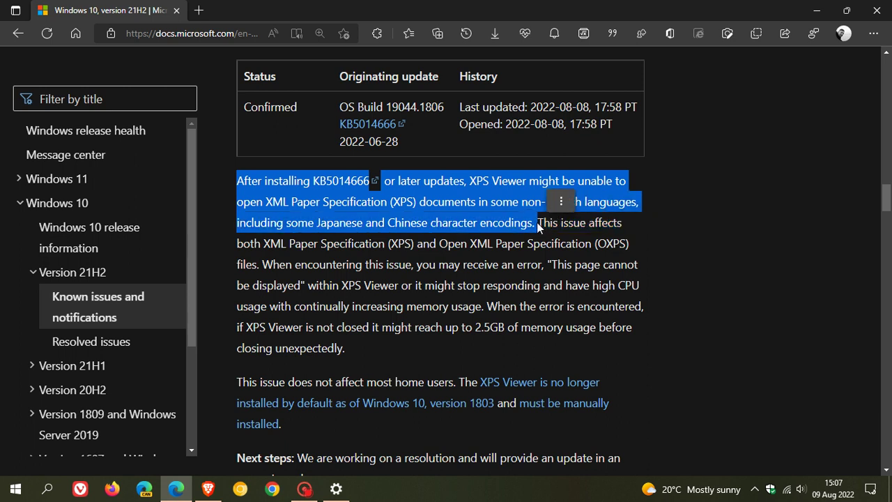
{"action": "left_click", "coordinate": [266, 265]}
{"action": "left_click_drag", "start_coordinate": [266, 265], "coordinate": [655, 285]}
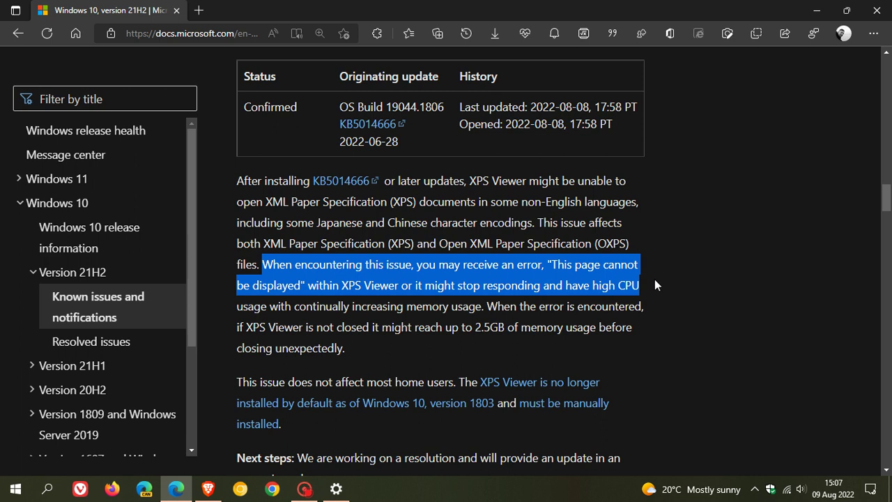
{"action": "left_click_drag", "start_coordinate": [655, 281], "coordinate": [649, 305]}
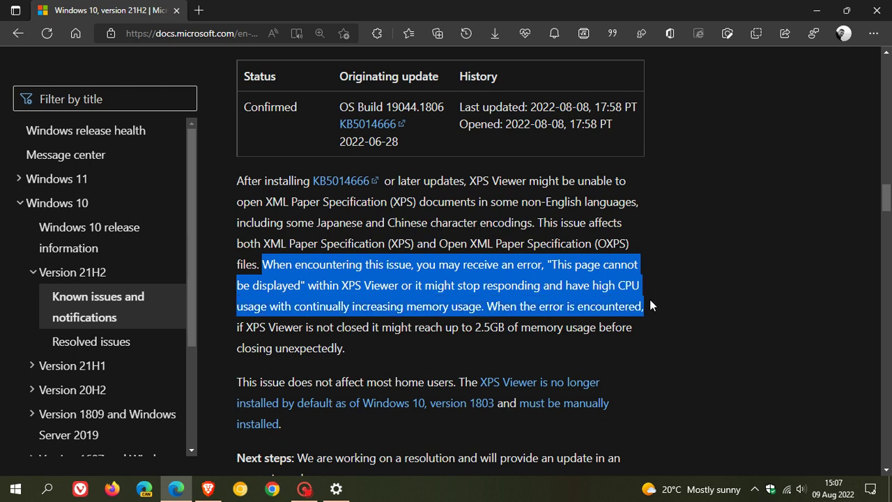
{"action": "left_click_drag", "start_coordinate": [650, 305], "coordinate": [650, 325]}
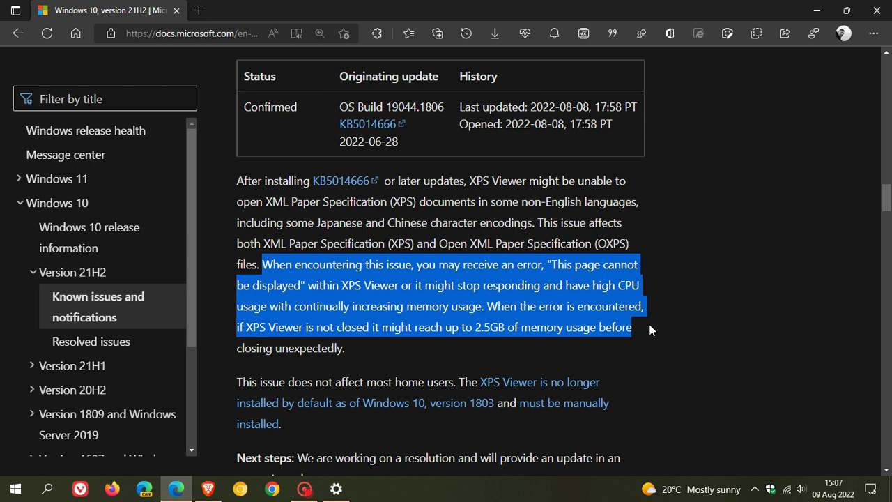
{"action": "left_click_drag", "start_coordinate": [647, 337], "coordinate": [646, 349]}
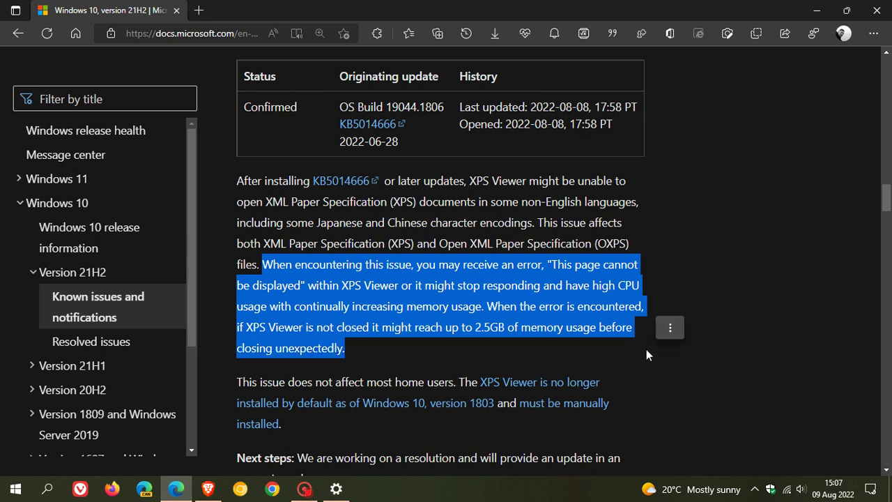
{"action": "left_click", "coordinate": [756, 283]}
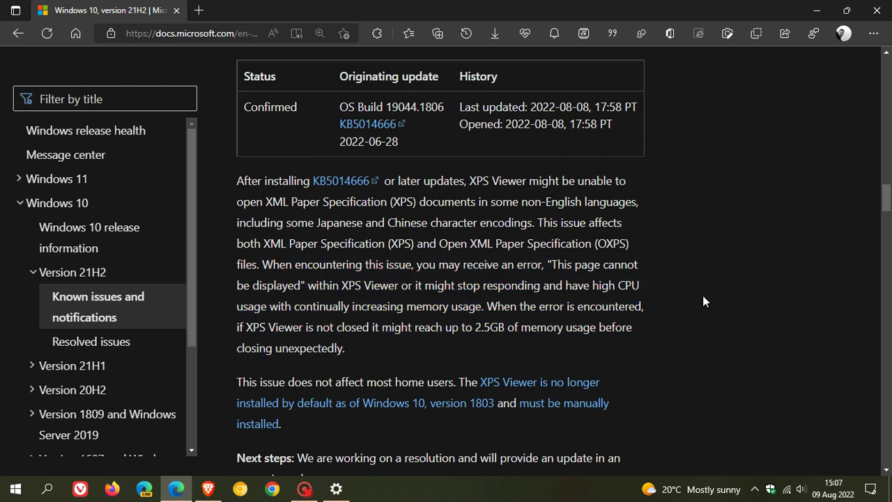
{"action": "scroll", "coordinate": [705, 301], "scroll_direction": "down", "scroll_amount": 1}
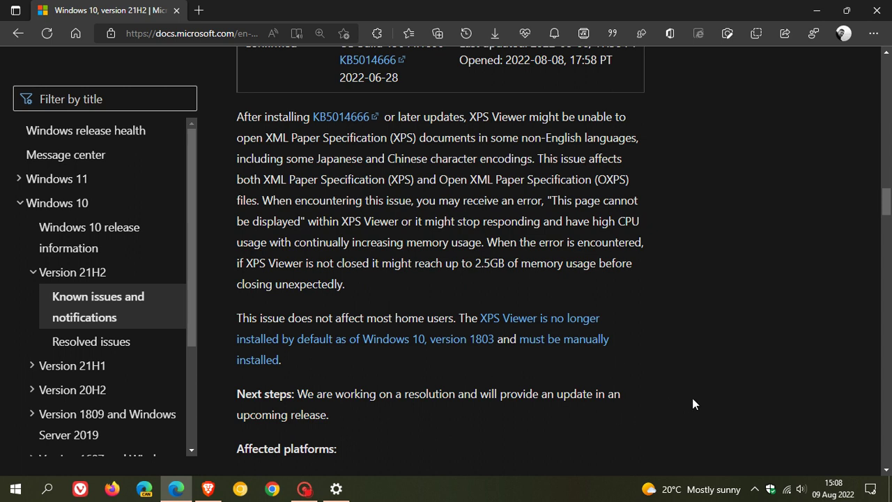
Open Control Panel from the Start menu and go to Programs and Features.
{"action": "left_click", "coordinate": [15, 491]}
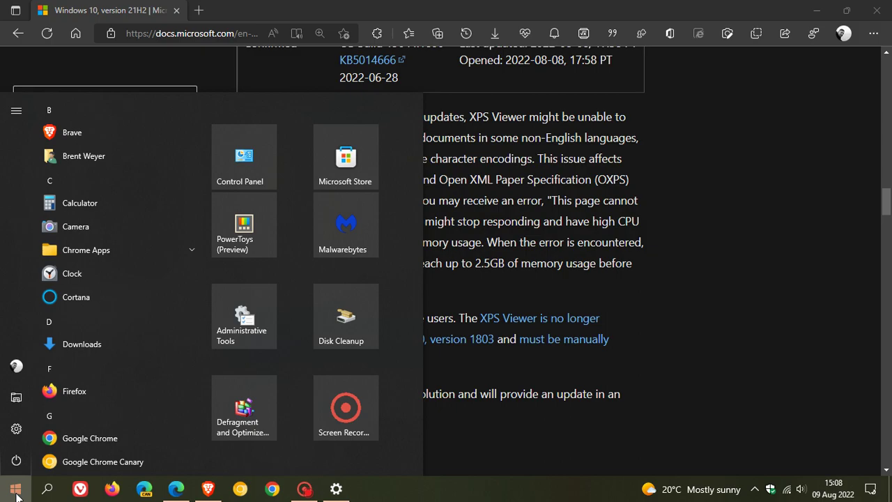
{"action": "left_click", "coordinate": [246, 171]}
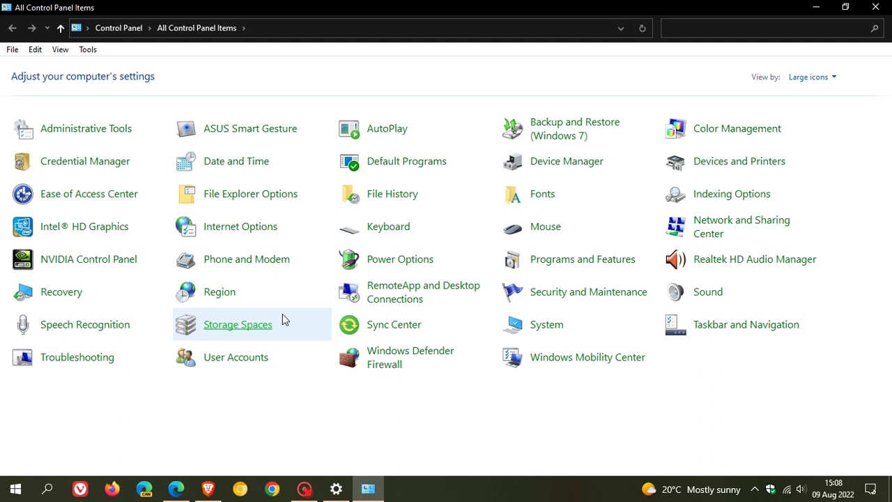
{"action": "left_click", "coordinate": [601, 267]}
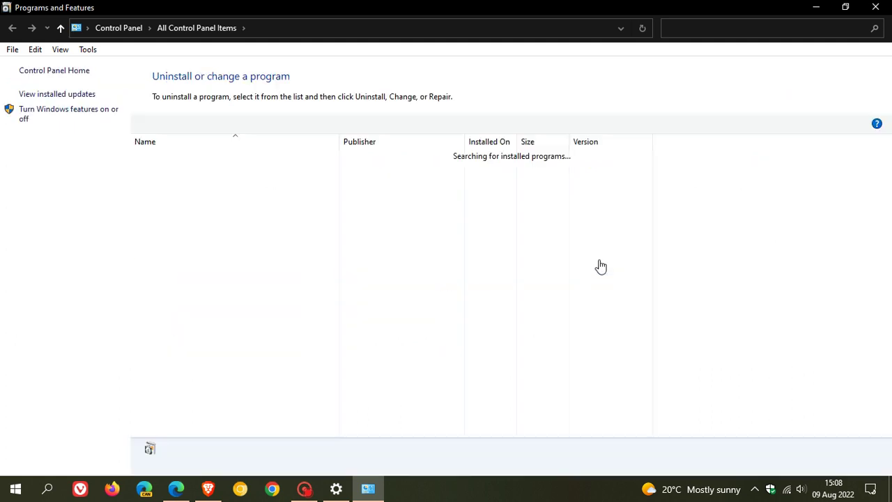
{"action": "left_click", "coordinate": [76, 115]}
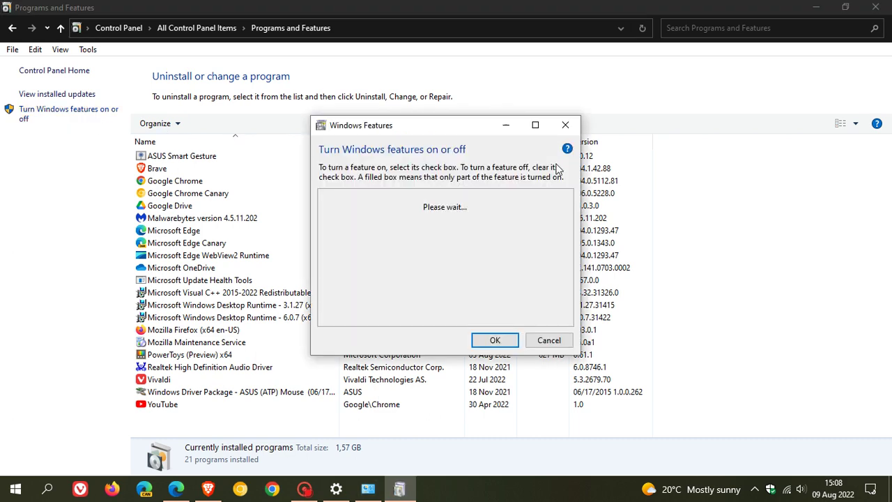
{"action": "left_click", "coordinate": [564, 124]}
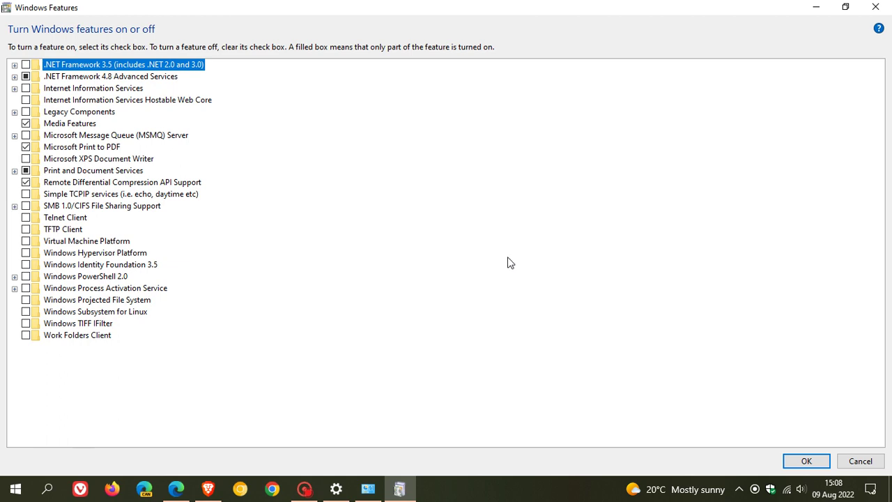
{"action": "left_click", "coordinate": [884, 10]}
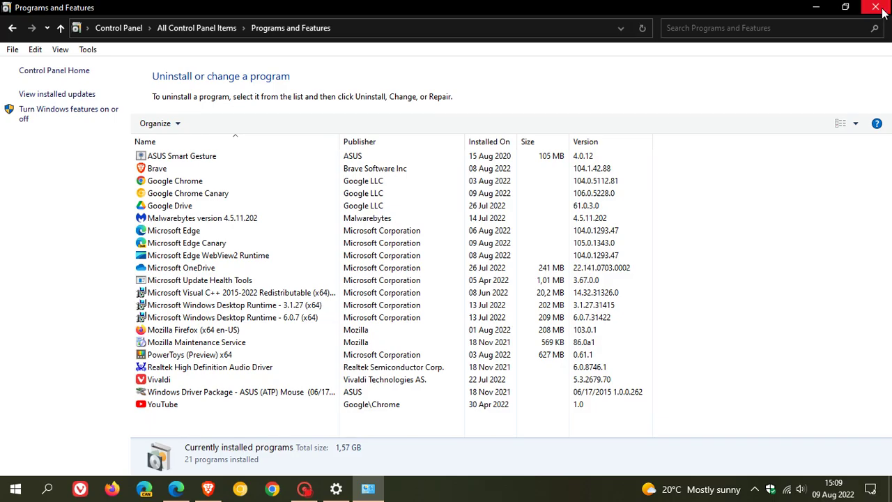
Close Programs and Features, scroll the Edge article, then minimize Edge and Settings to show the desktop.
{"action": "left_click", "coordinate": [878, 7]}
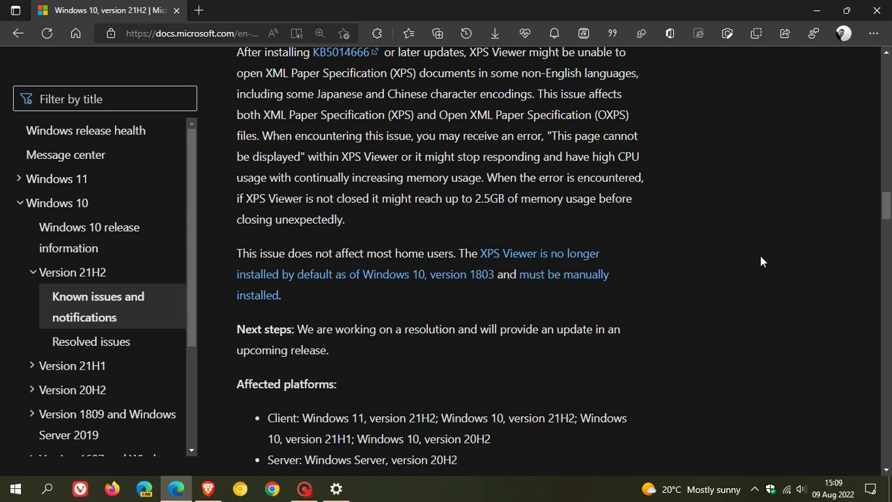
{"action": "scroll", "coordinate": [761, 258], "scroll_direction": "down", "scroll_amount": 1}
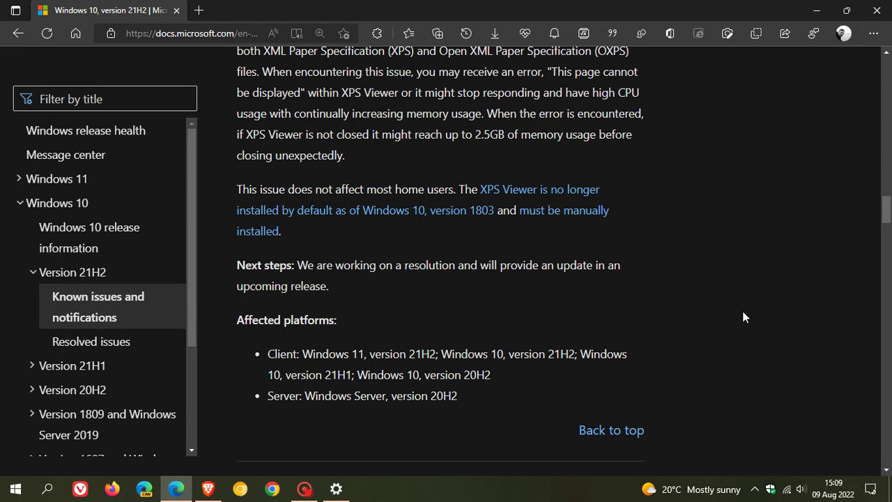
{"action": "scroll", "coordinate": [743, 318], "scroll_direction": "down", "scroll_amount": 1}
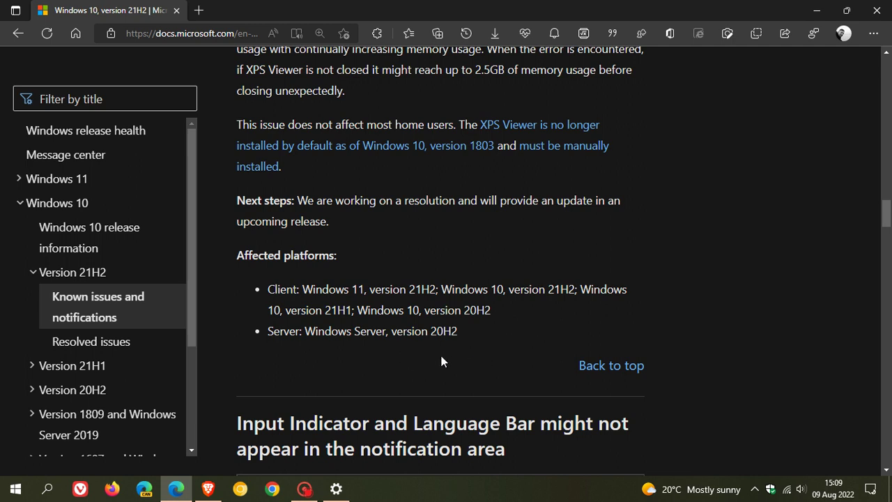
{"action": "left_click", "coordinate": [818, 11]}
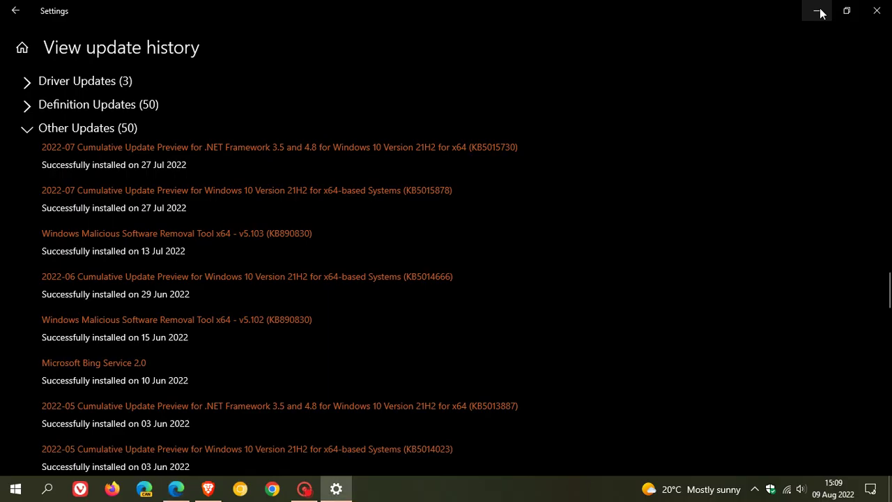
{"action": "left_click", "coordinate": [818, 11]}
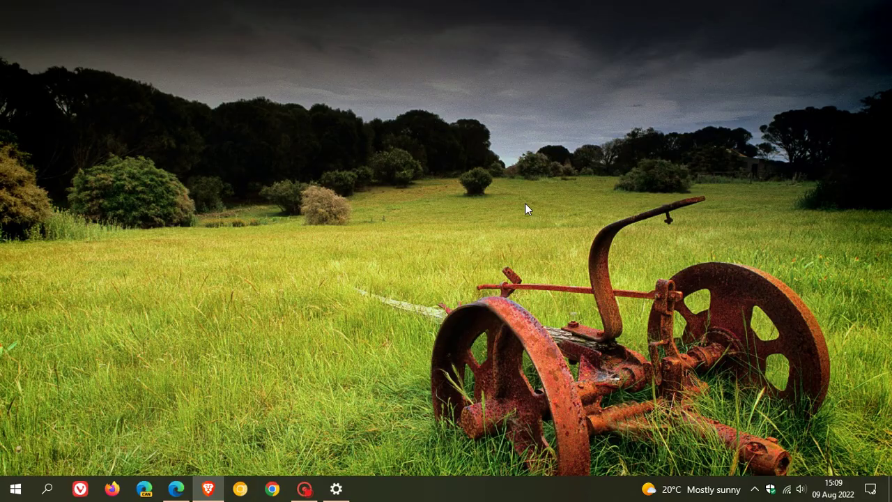